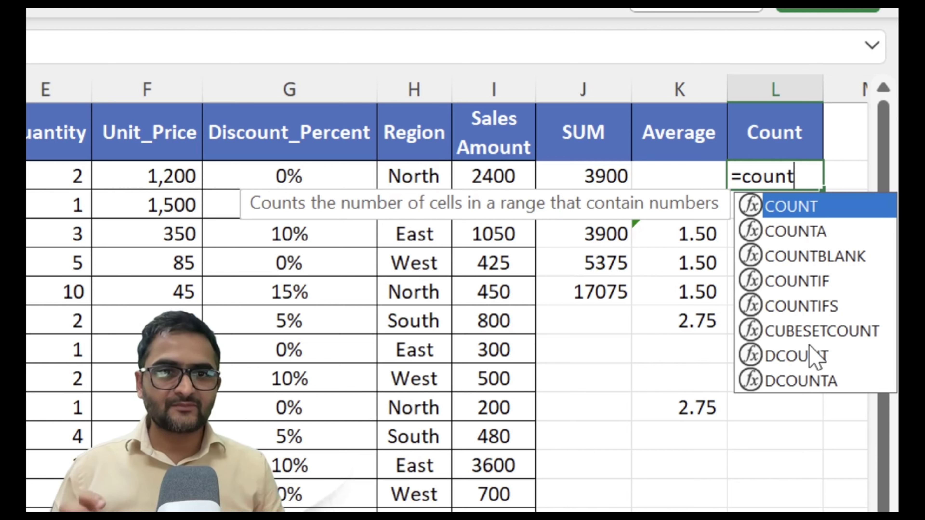
Complete the COUNT formula in cell L2 with the separate cells E2 and E3 as its arguments.
{"action": "key", "text": "Tab"}
{"action": "type", "text": "("}
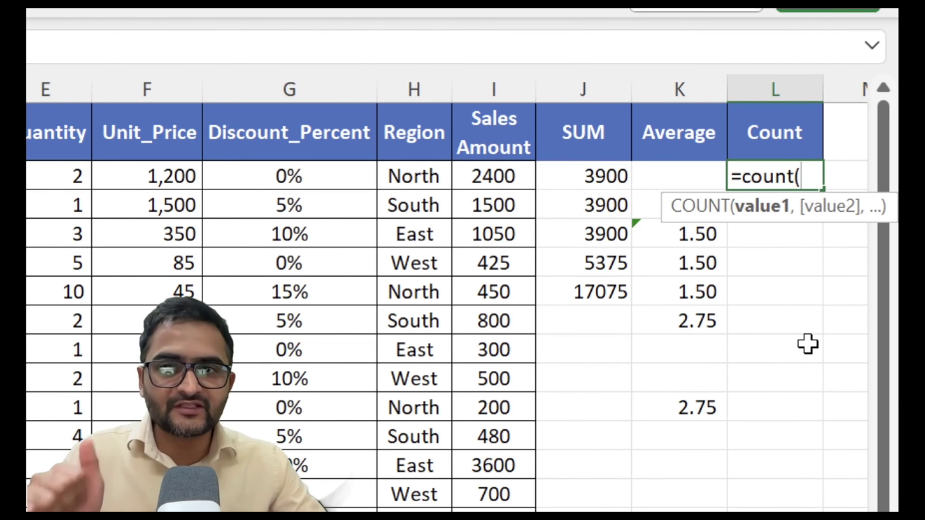
{"action": "left_click", "coordinate": [69, 176]}
{"action": "type", "text": ","}
{"action": "left_click", "coordinate": [69, 205]}
{"action": "type", "text": ")"}
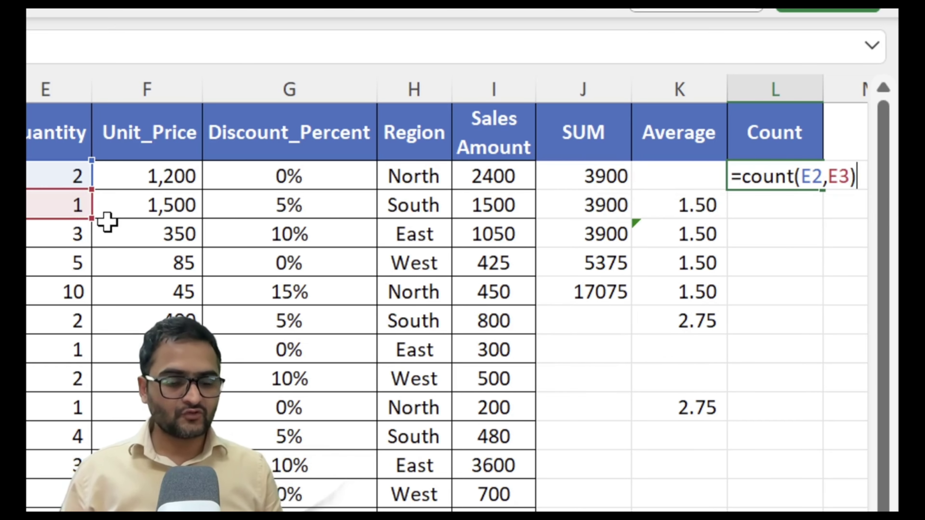
{"action": "key", "text": "Return"}
{"action": "key", "text": "Up"}
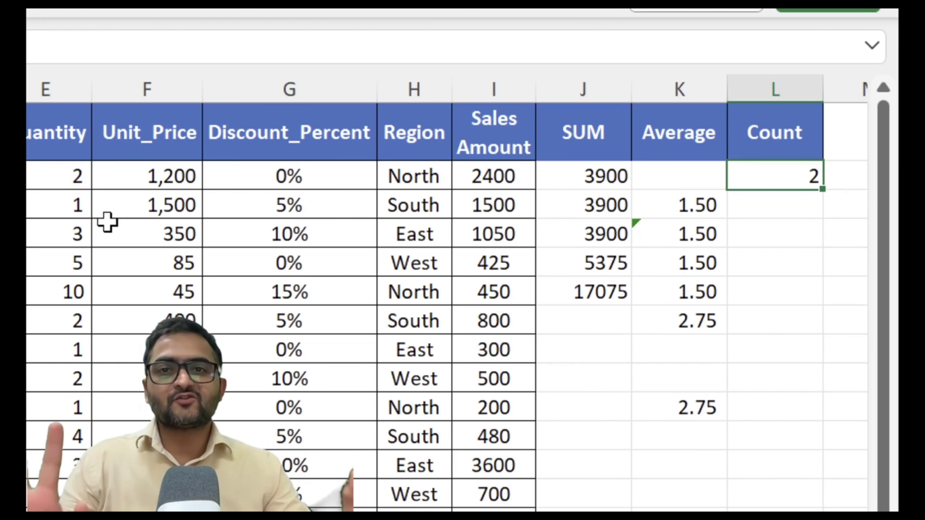
Replace the formula in L2 with a COUNT of the Sales Amount range I2:I8.
{"action": "type", "text": "=count("}
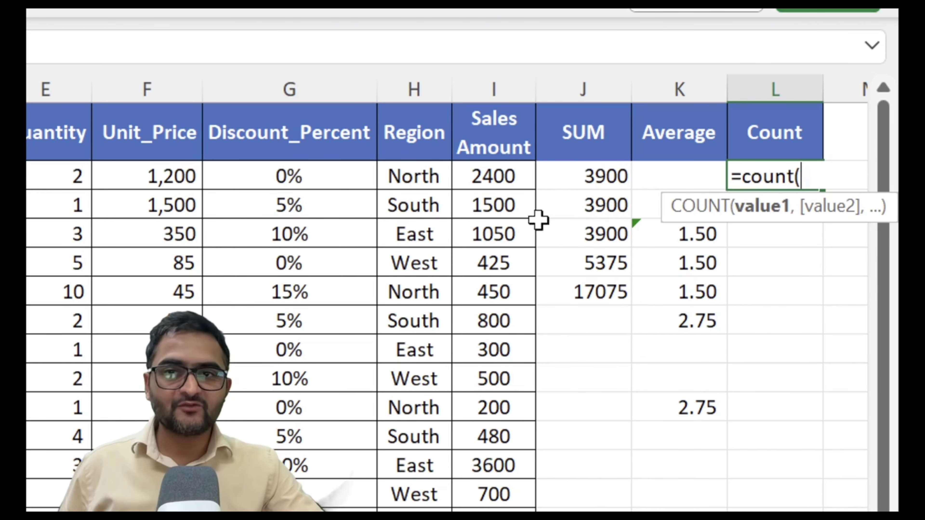
{"action": "left_click", "coordinate": [493, 178]}
{"action": "left_click_drag", "start_coordinate": [492, 177], "coordinate": [496, 349]}
{"action": "left_click", "coordinate": [566, 206]}
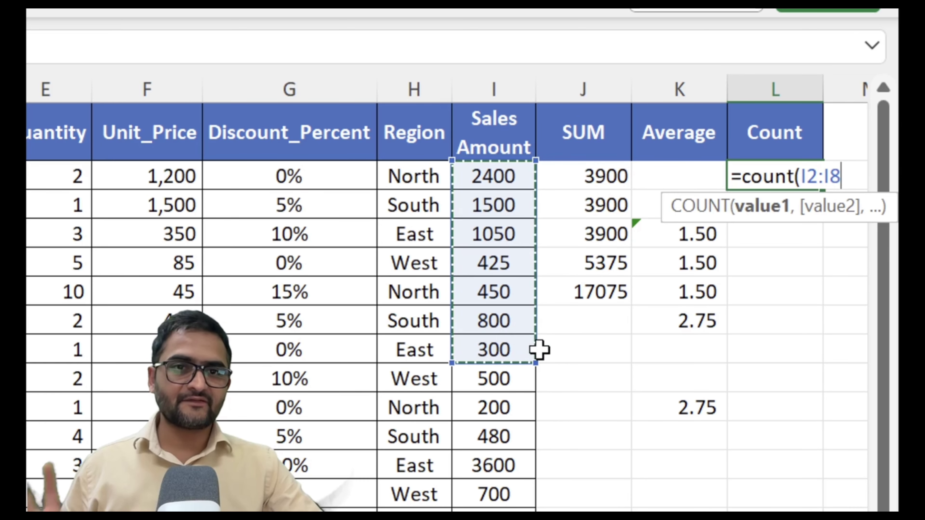
{"action": "type", "text": ")"}
{"action": "key", "text": "Return"}
Enter a COUNT formula in L3 over I1:I6, including the Sales Amount header, and review its highlighted range.
{"action": "type", "text": "=count("}
{"action": "left_click_drag", "start_coordinate": [494, 133], "coordinate": [494, 293]}
{"action": "type", "text": ")"}
{"action": "key", "text": "Return"}
{"action": "double_click", "coordinate": [775, 206]}
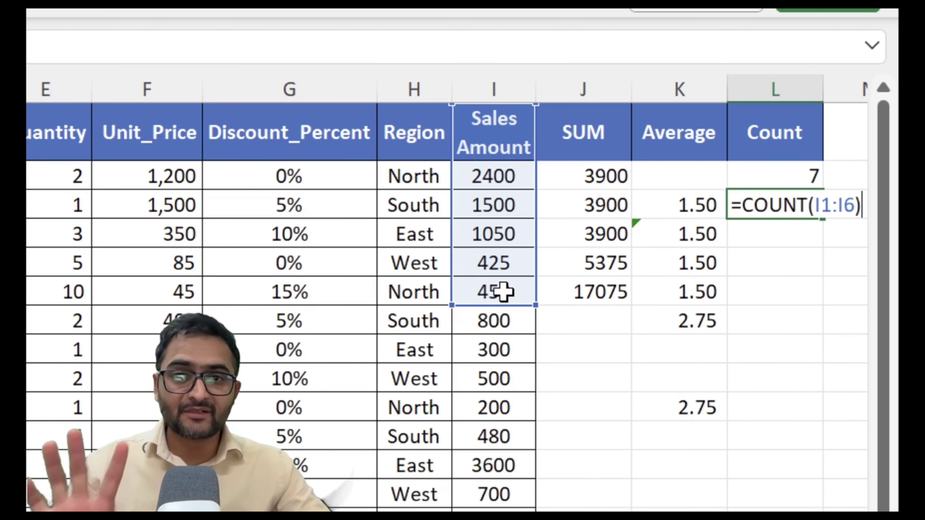
{"action": "key", "text": "Return"}
Enter a COUNTA formula in L4 over I1:I4, including the Sales Amount header.
{"action": "type", "text": "=counta"}
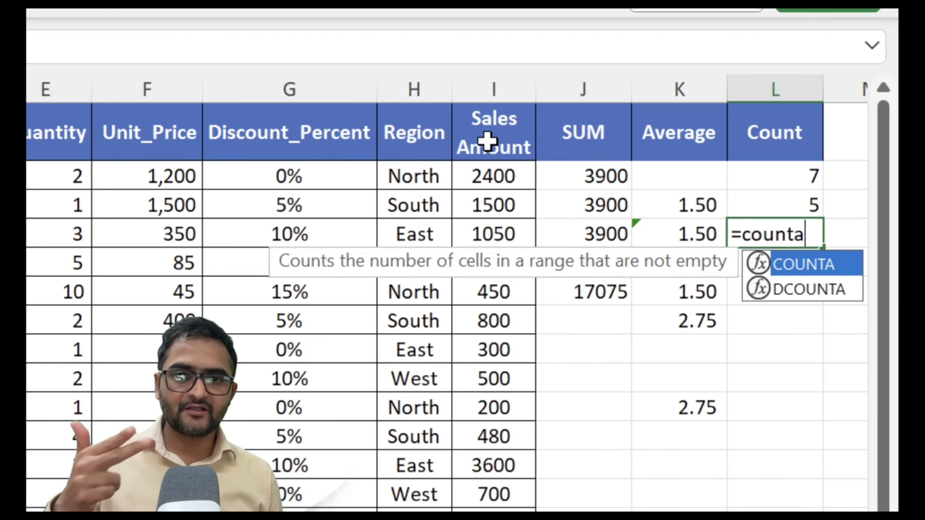
{"action": "key", "text": "shift+Return"}
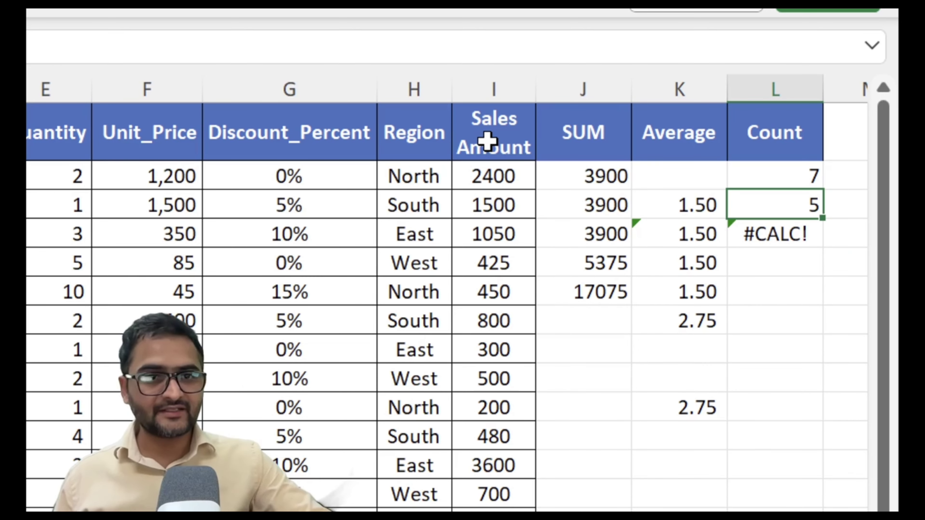
{"action": "key", "text": "Down"}
{"action": "type", "text": "=c"}
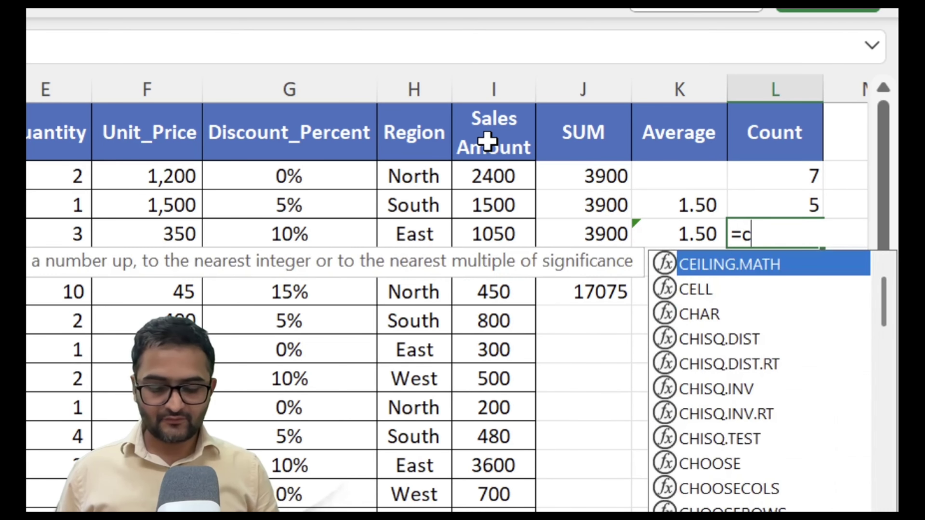
{"action": "type", "text": "ounta("}
{"action": "left_click_drag", "start_coordinate": [487, 141], "coordinate": [493, 235]}
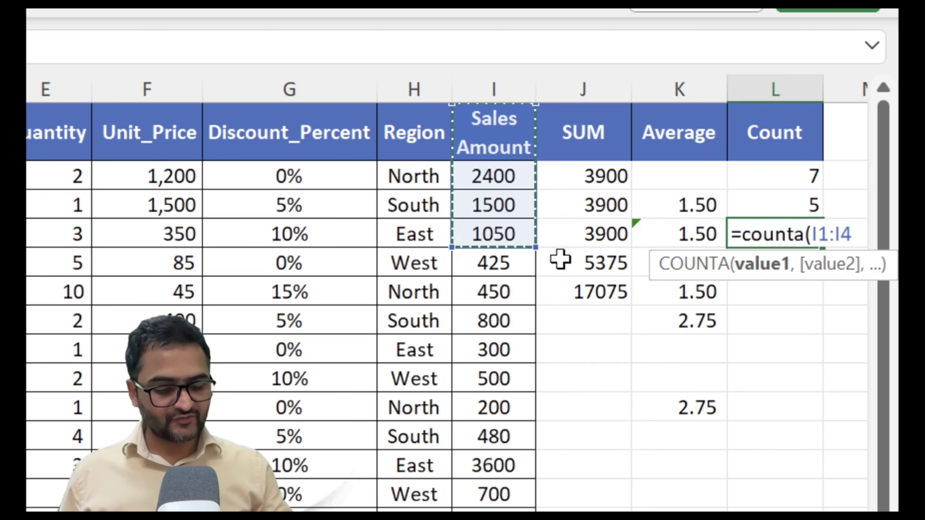
{"action": "type", "text": ")"}
{"action": "key", "text": "Return"}
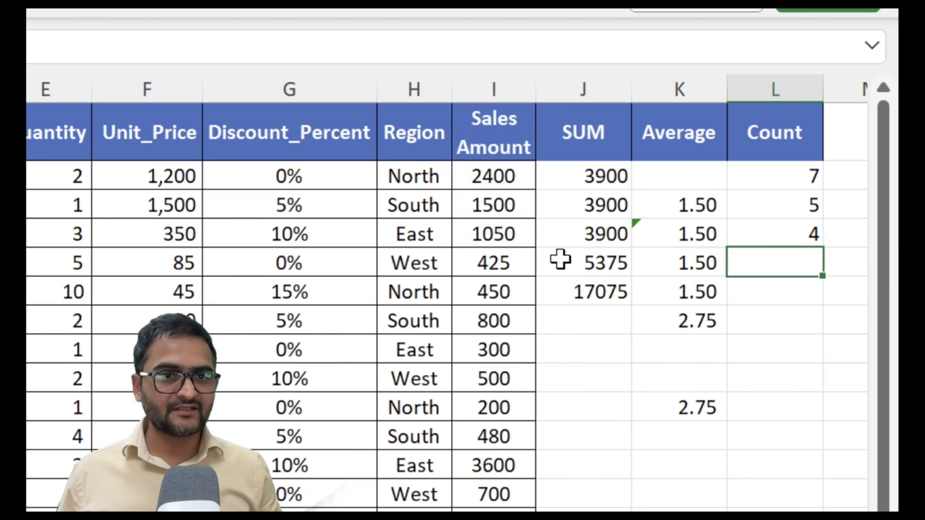
{"action": "key", "text": "Up"}
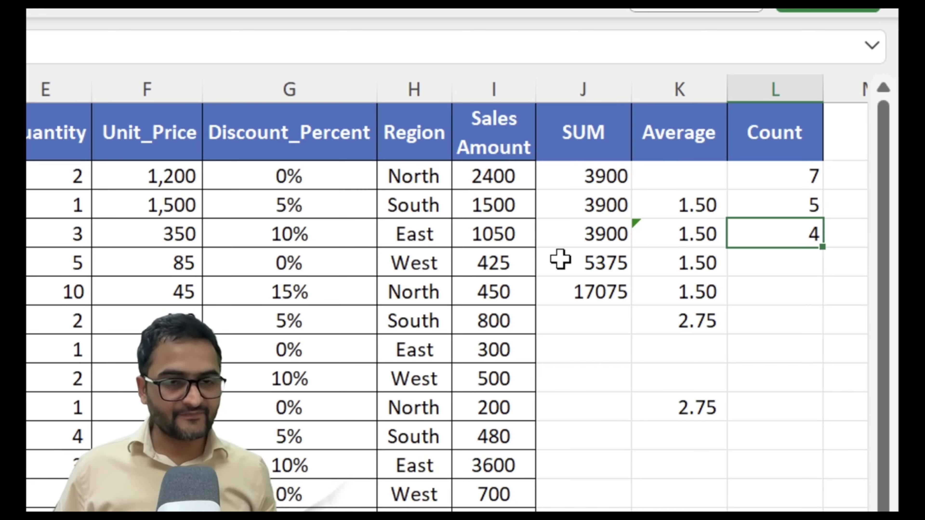
Start a COUNTBLANK formula in cell L5, up to its range argument.
{"action": "key", "text": "Down"}
{"action": "type", "text": "="}
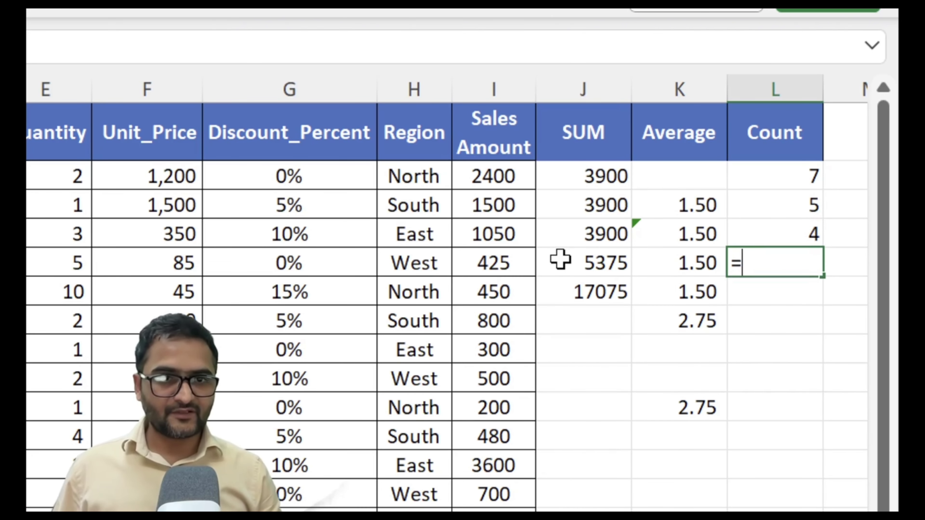
{"action": "type", "text": "countblank("}
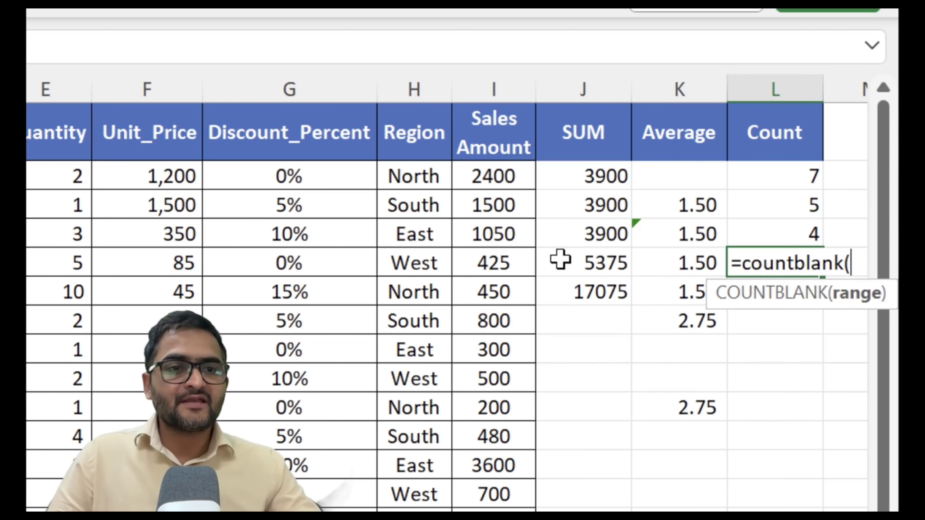